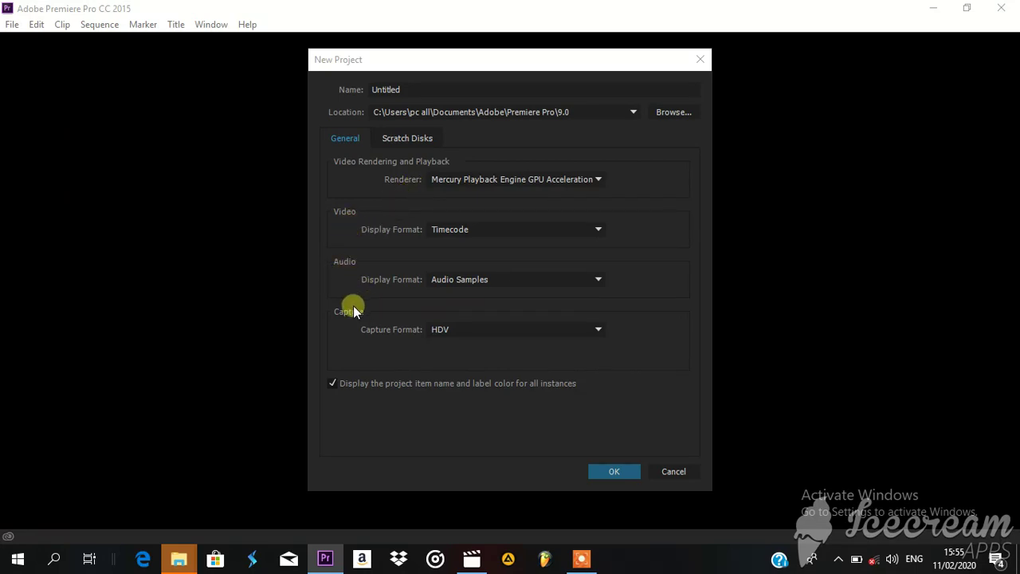
- Name the new project 'hh', keeping the default Premiere Pro 9.0 save folder
click(422, 94)
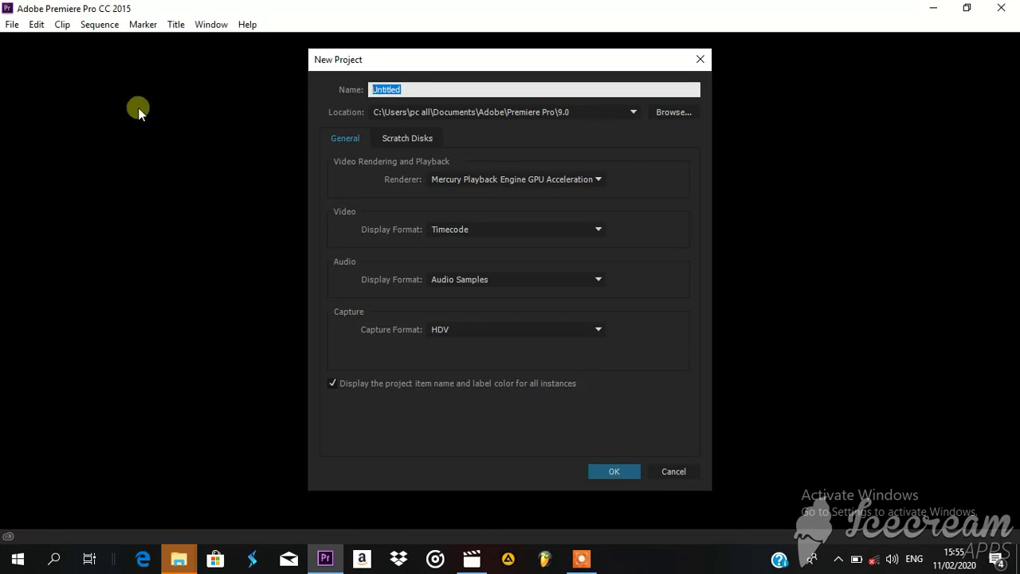
text(hh)
click(677, 113)
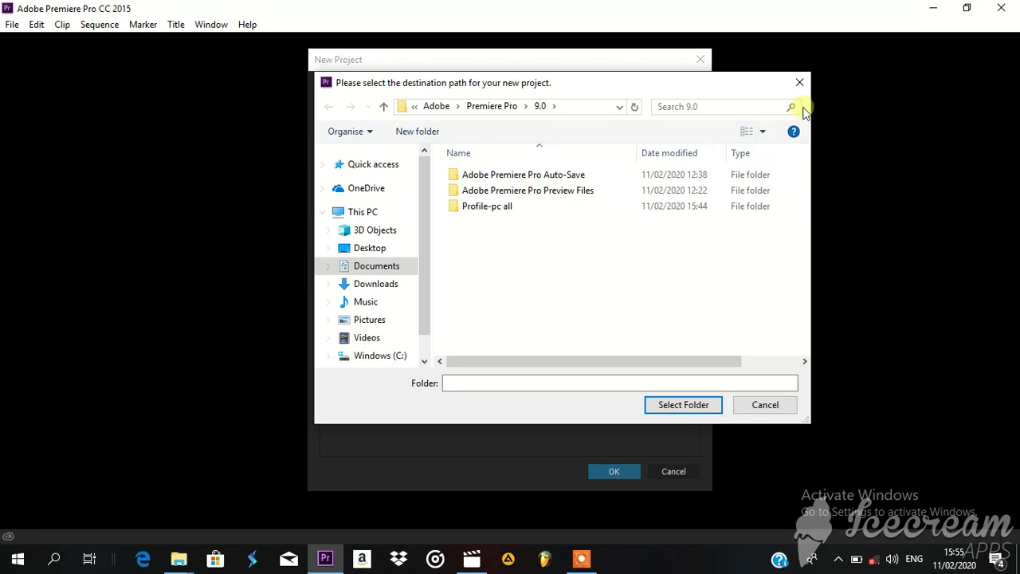
click(770, 402)
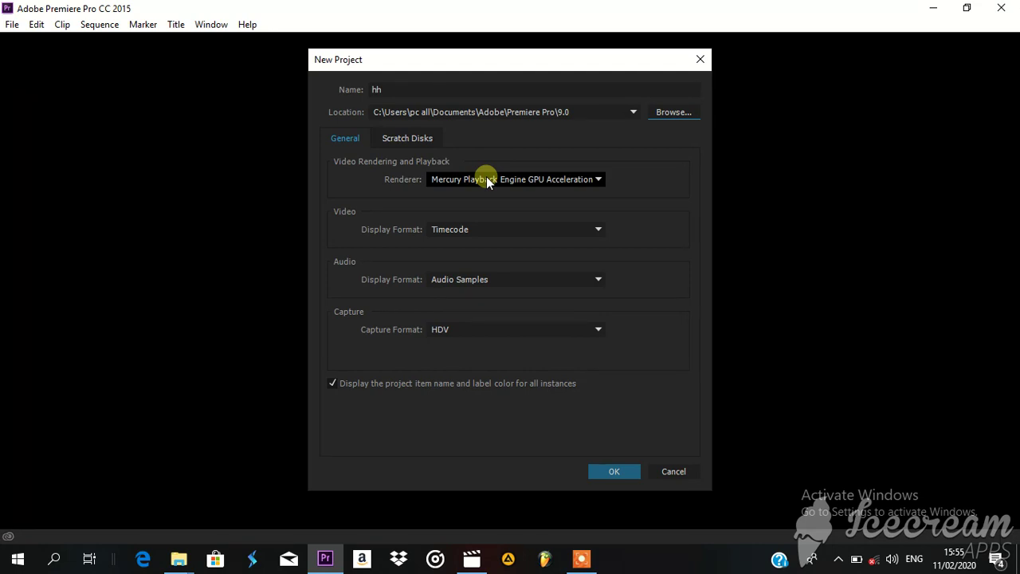
click(486, 179)
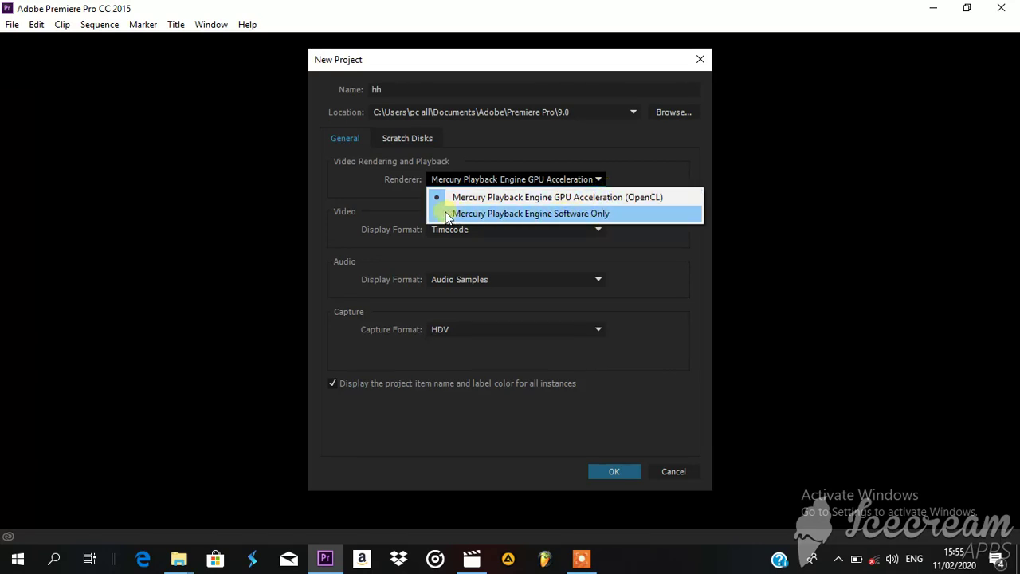
click(817, 200)
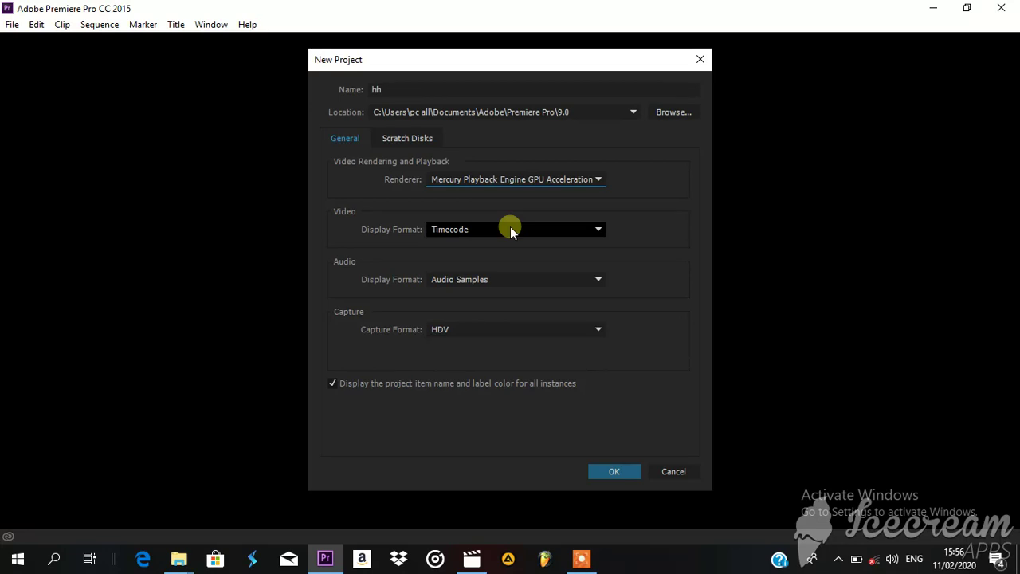
click(511, 229)
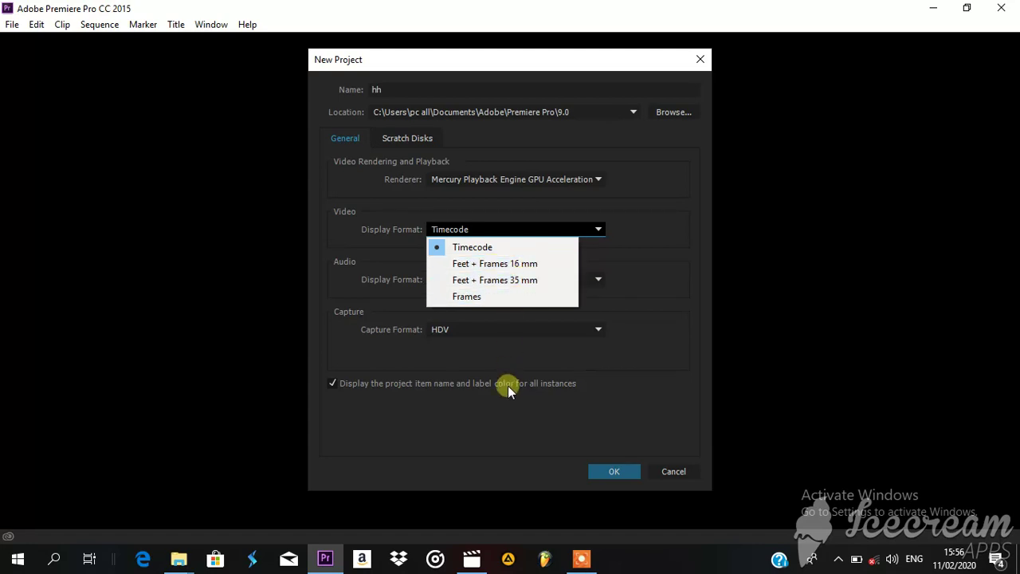
click(538, 357)
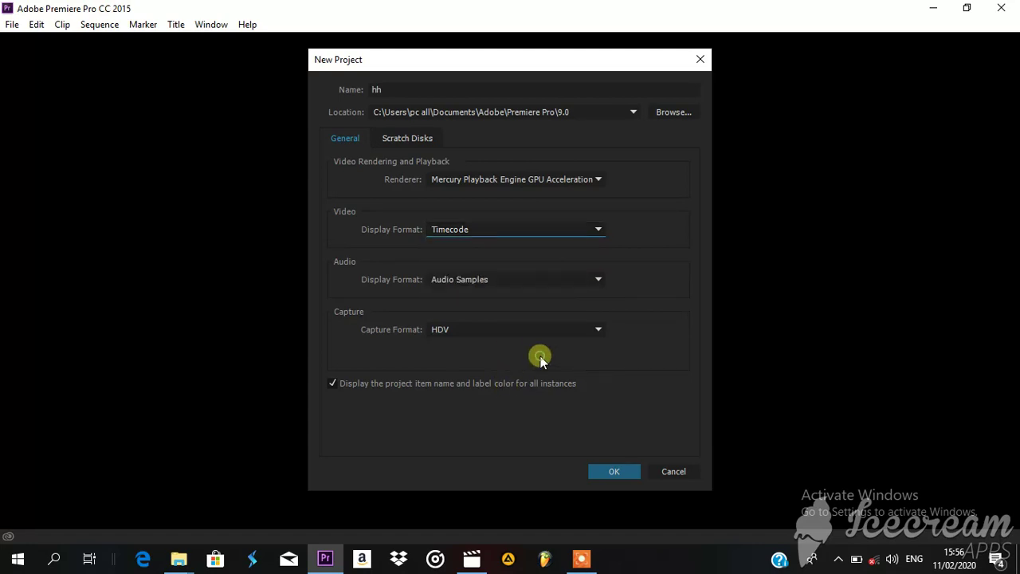
click(487, 279)
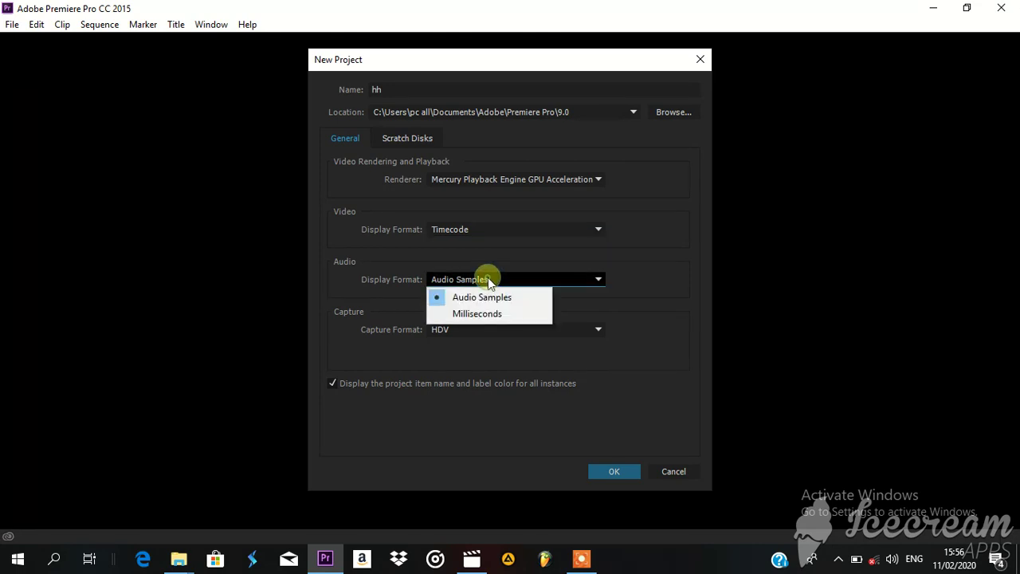
click(585, 355)
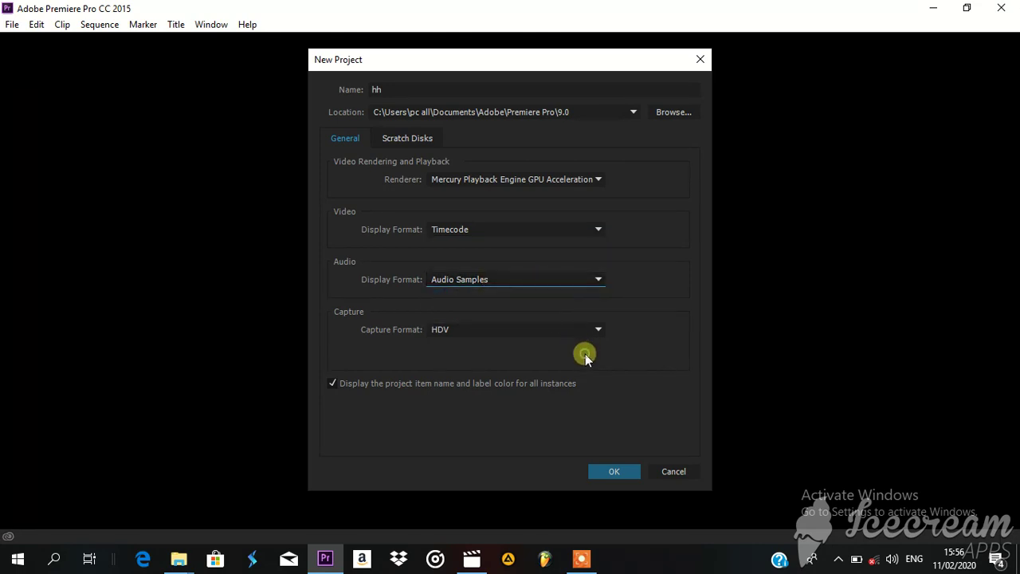
click(541, 328)
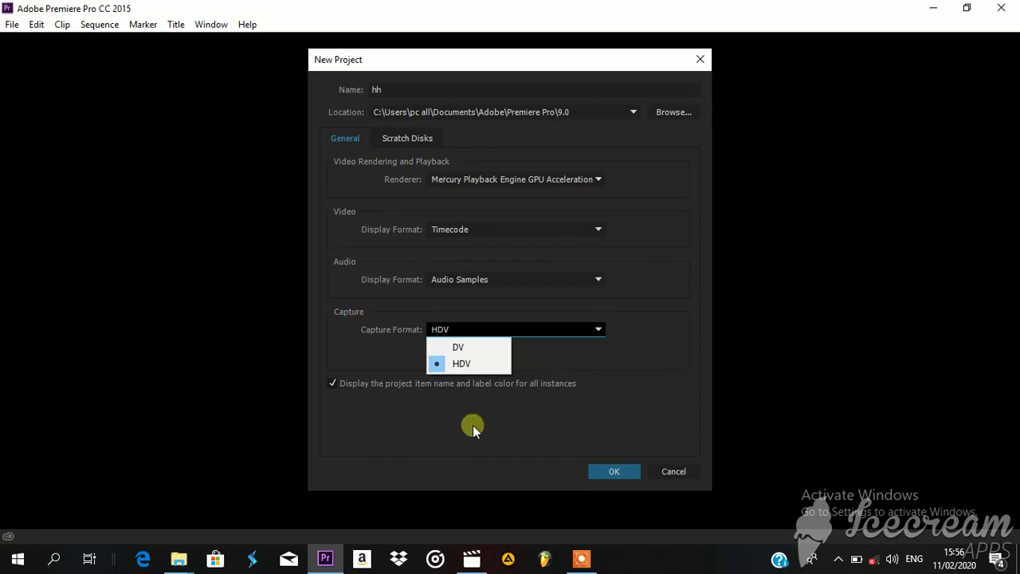
click(515, 431)
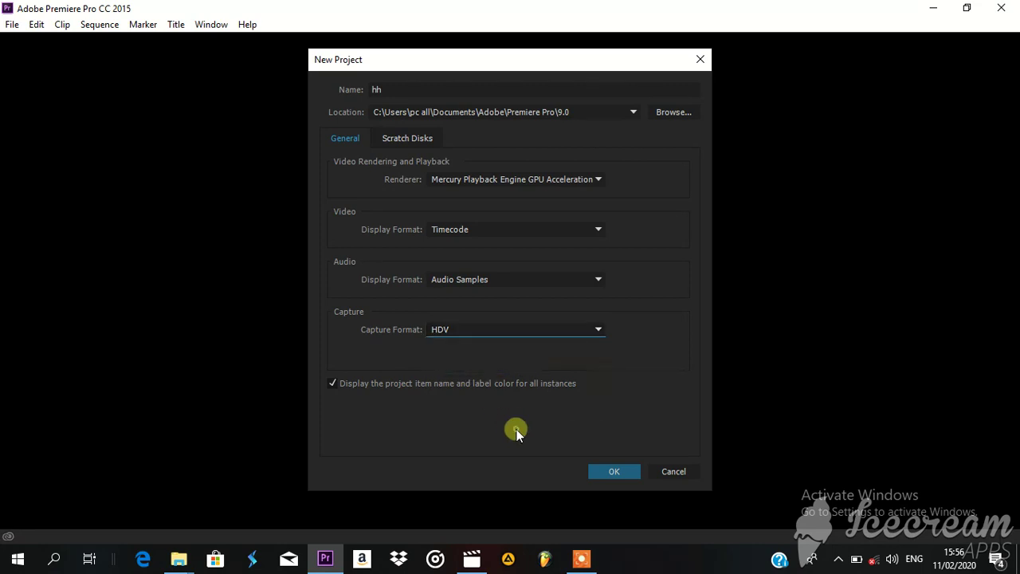
click(539, 335)
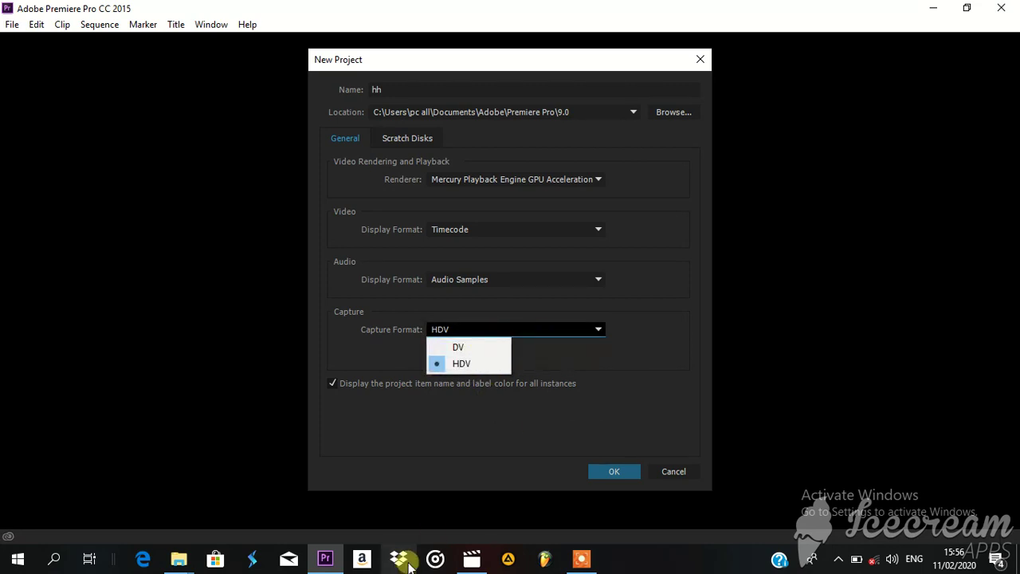
click(481, 458)
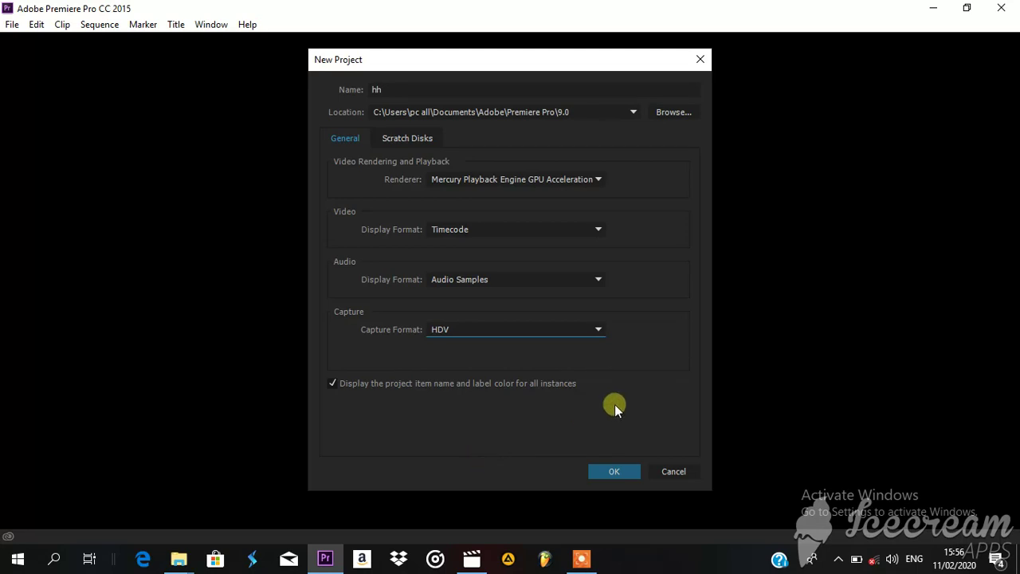
- Confirm the New Project settings to create hh and load its empty editing workspace
click(612, 468)
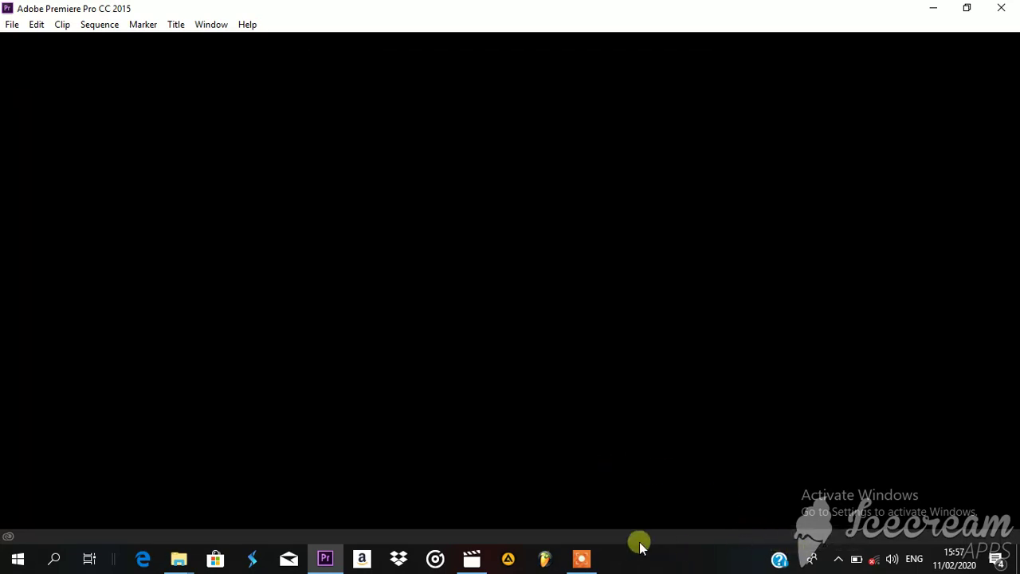
mouse_move(595, 560)
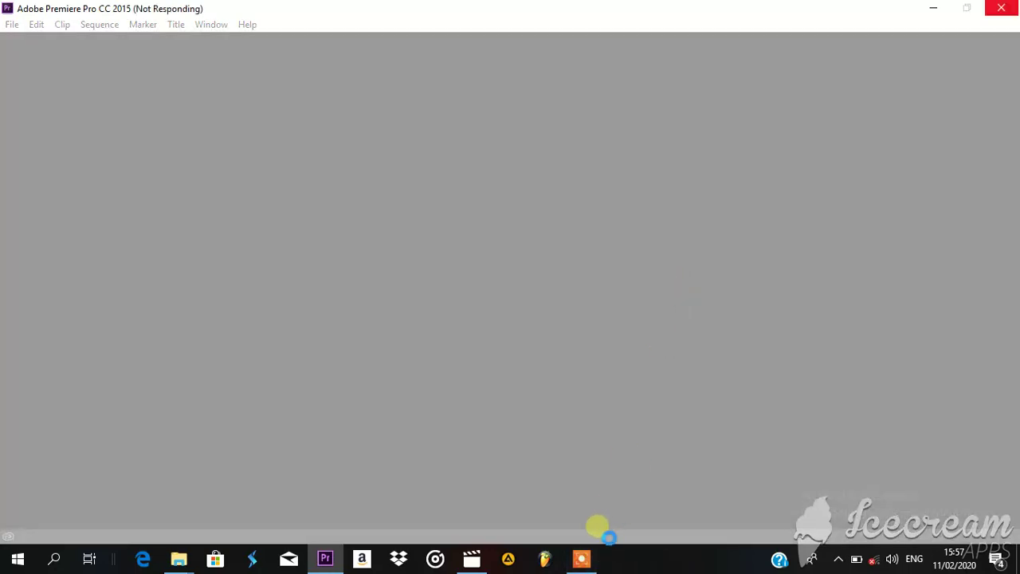
click(582, 559)
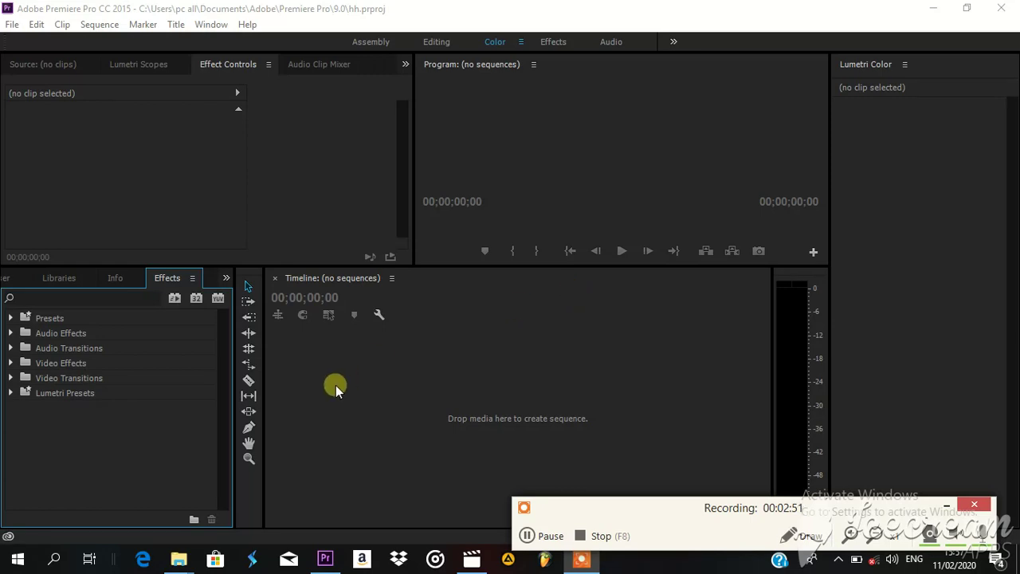
- Bring the Project: hh panel to the front, then view the Audio Clip Mixer and Lumetri Scopes tabs
click(226, 278)
click(239, 294)
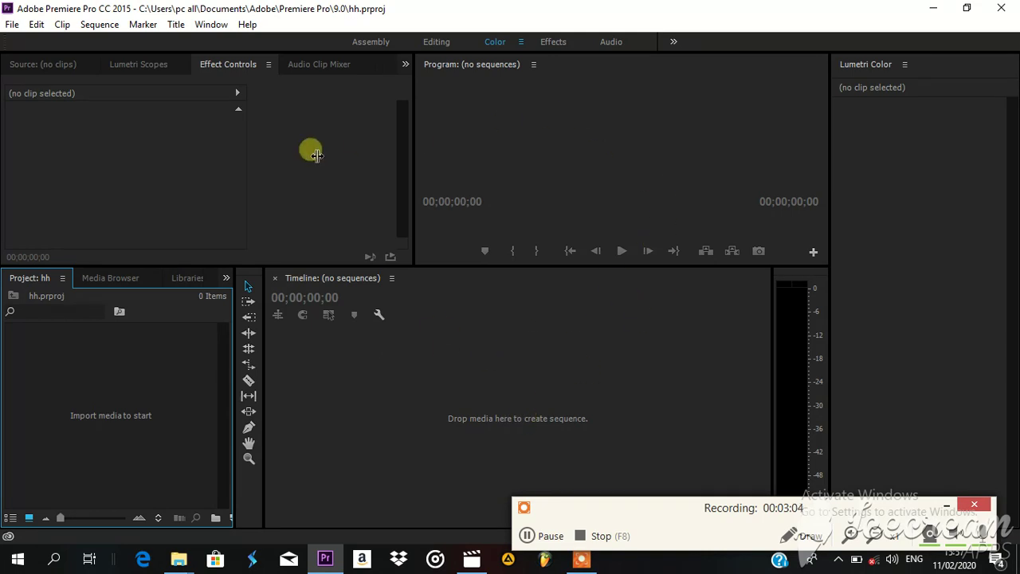
click(325, 64)
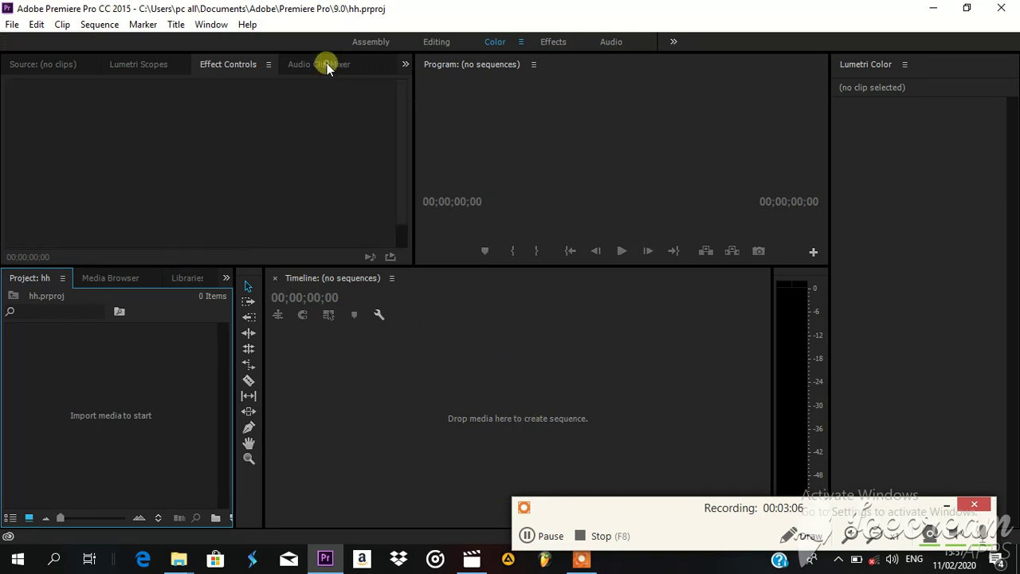
click(137, 66)
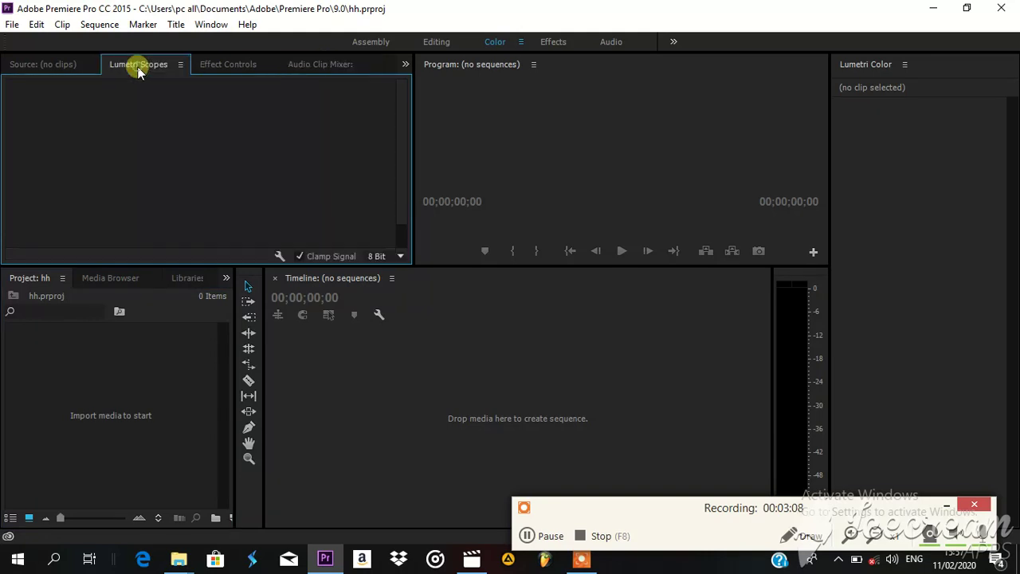
- Show the Source monitor and open the Program monitor's Button Editor
click(24, 64)
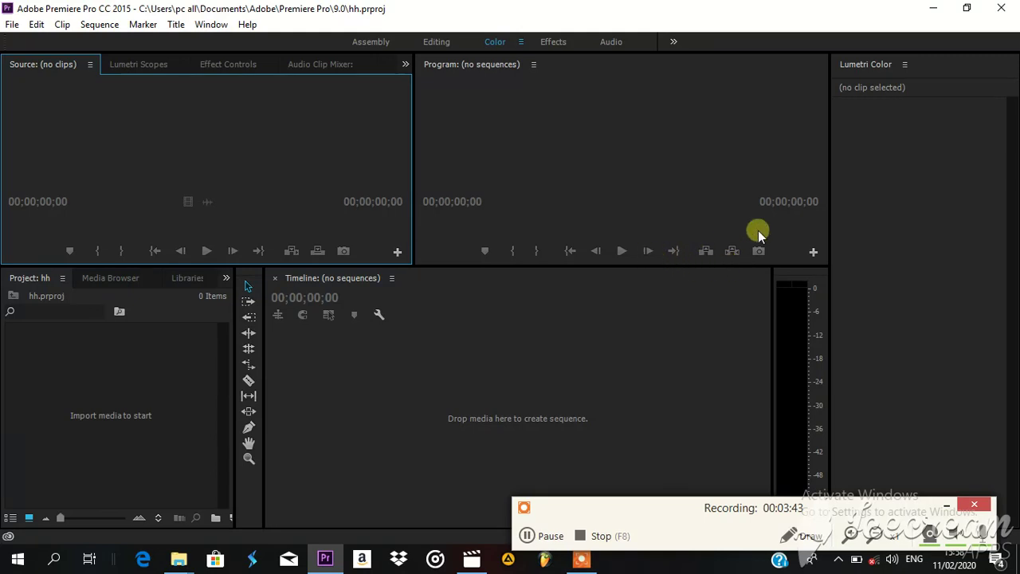
click(818, 248)
click(816, 250)
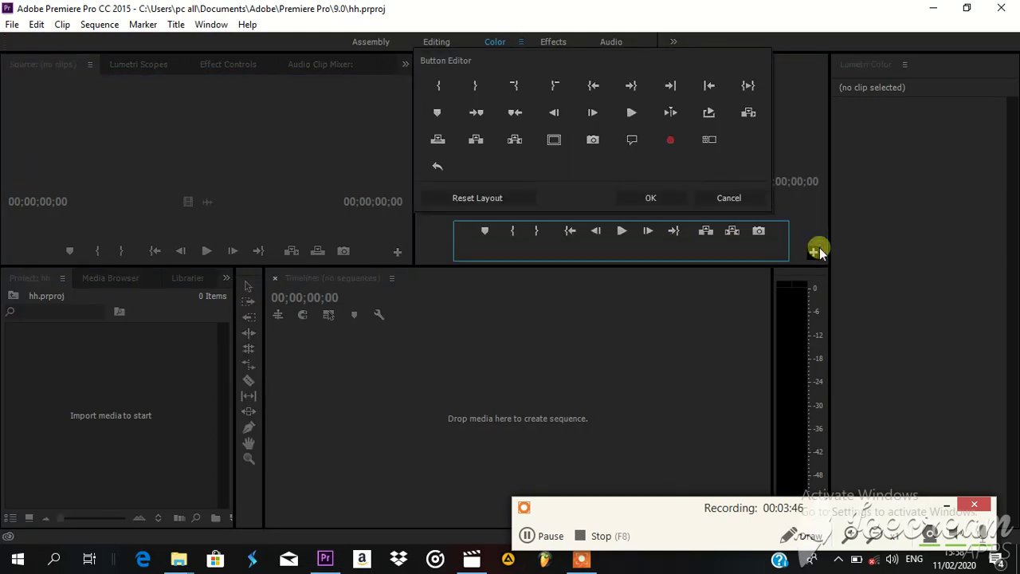